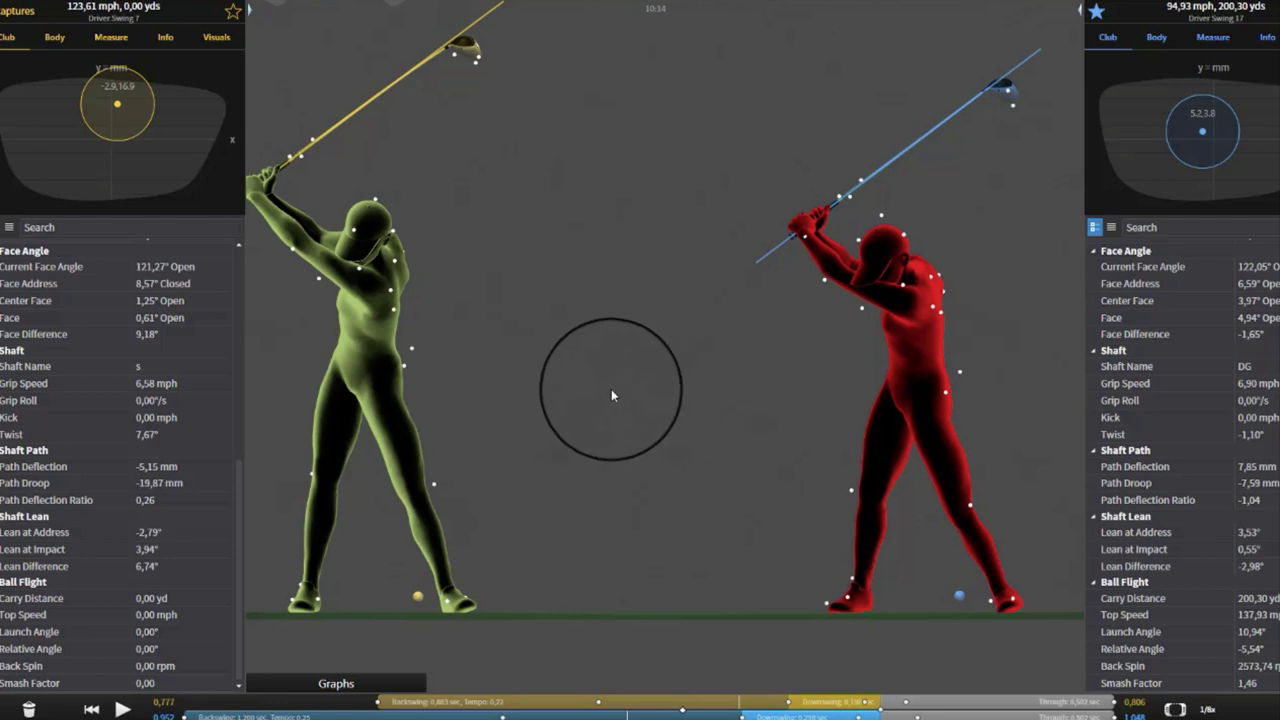
Examine the shaft bend of Driver Swing 7 by scrubbing the green golfer from late backswing through the downswing to impact.
drag(611, 389, 971, 416)
scroll(882, 440, up, 2)
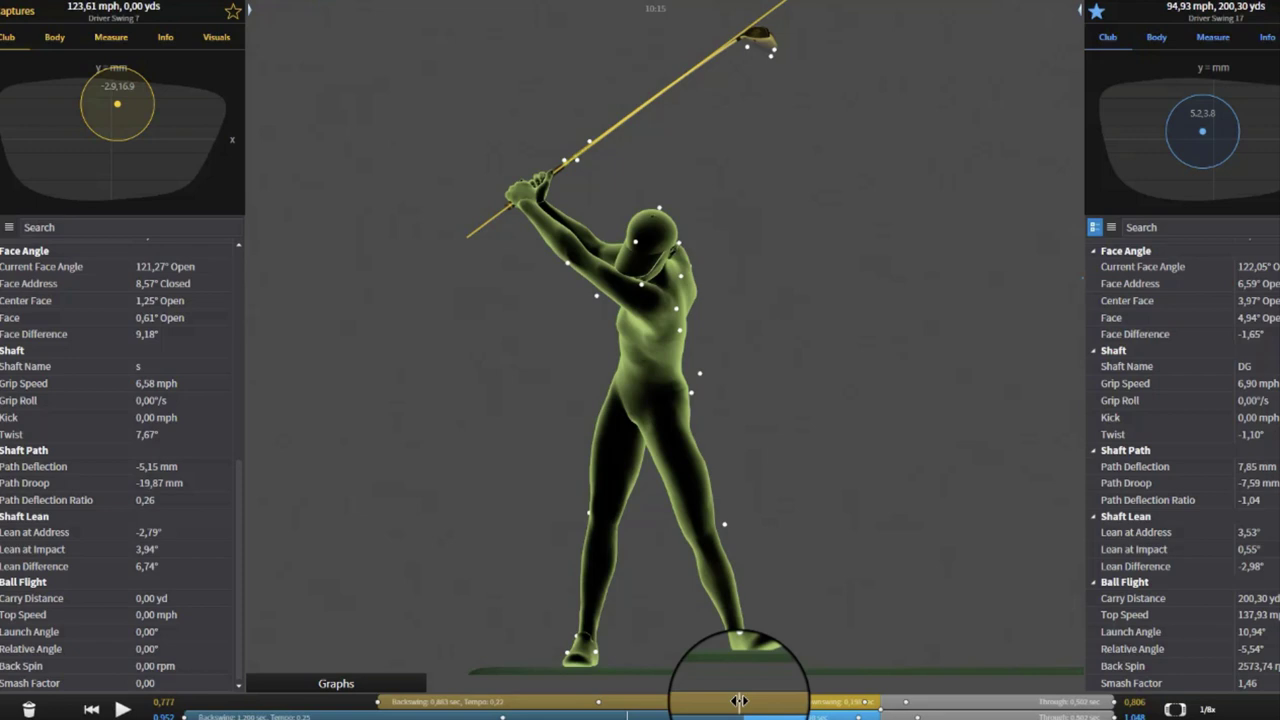
drag(738, 701, 763, 683)
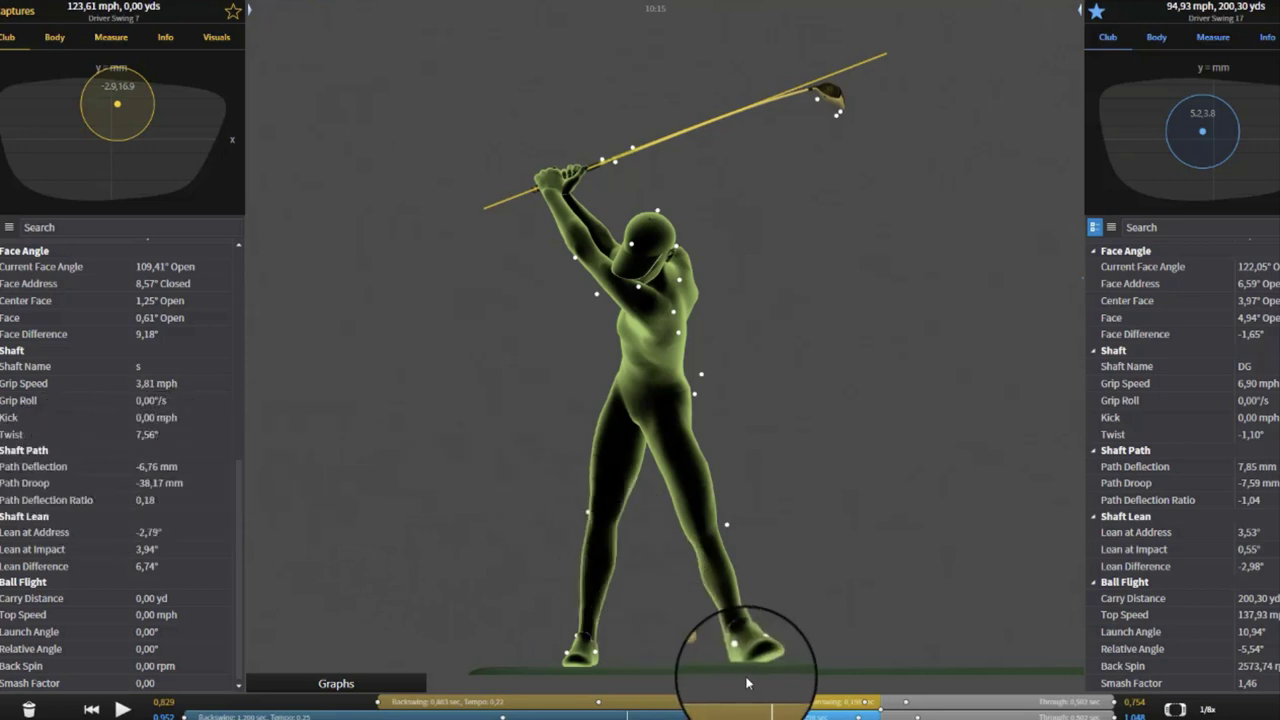
drag(763, 701, 822, 702)
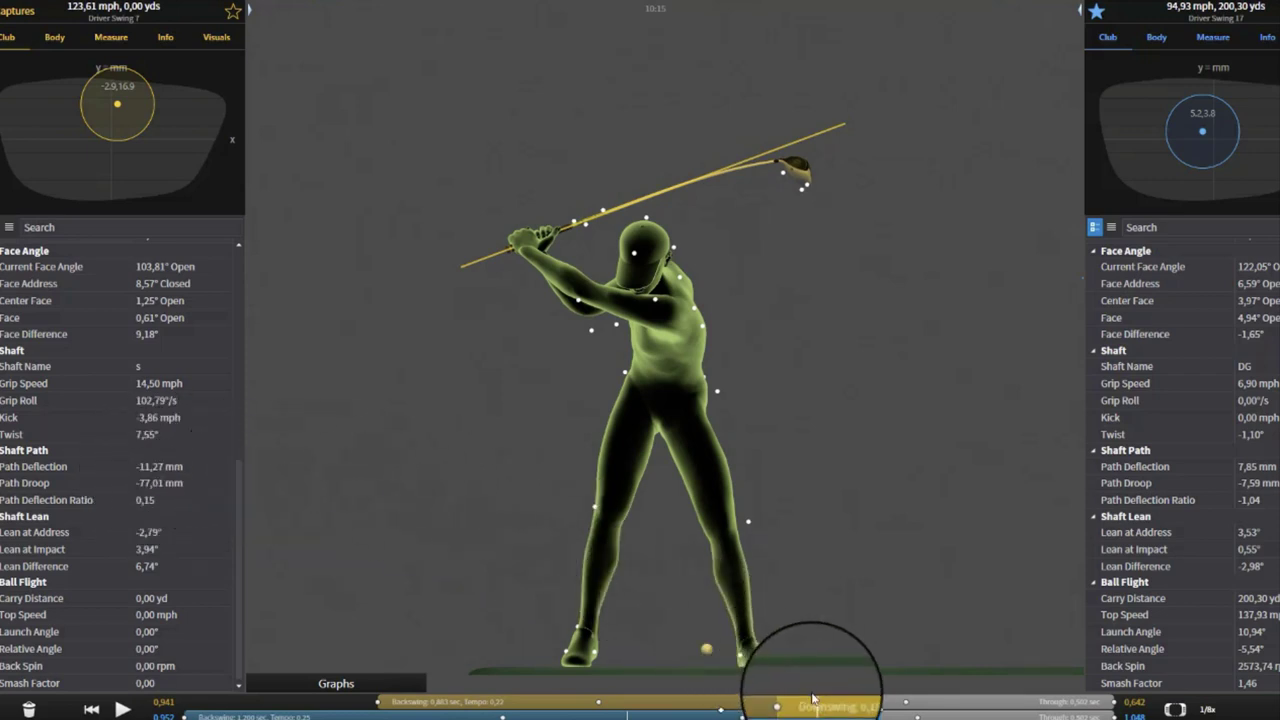
drag(815, 702, 836, 702)
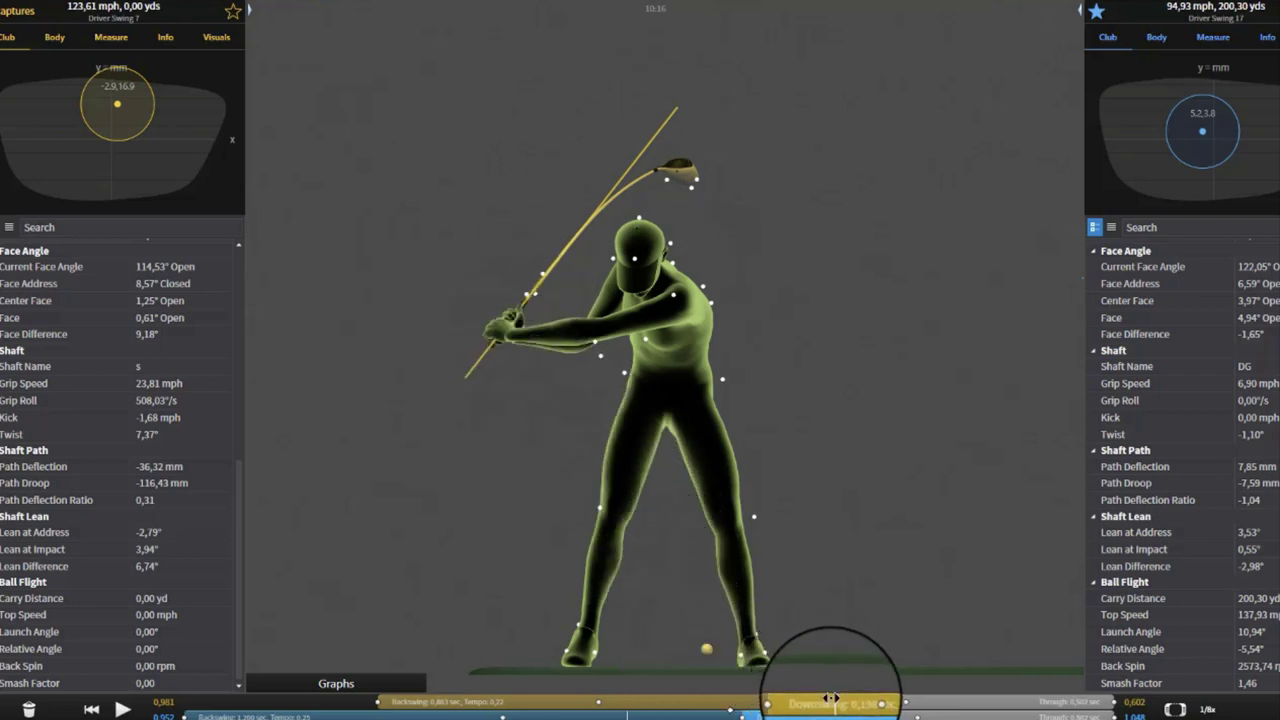
drag(833, 699, 880, 700)
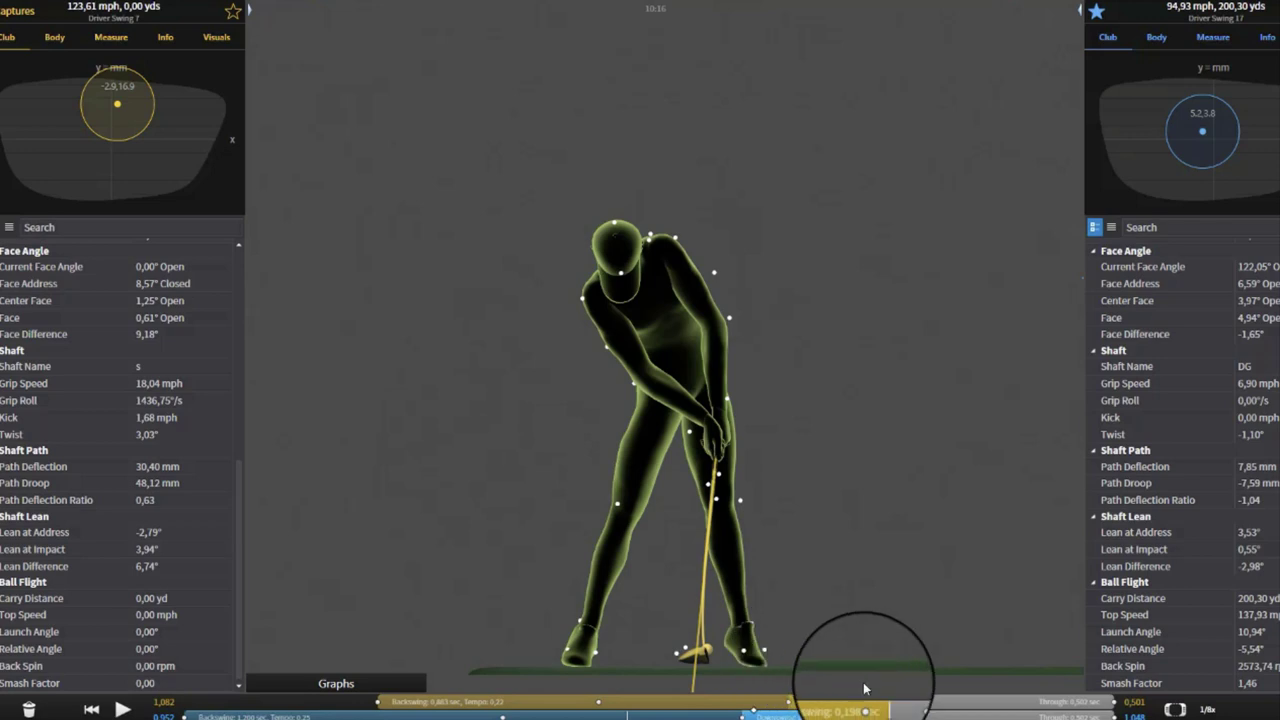
Return Driver Swing 7 to the late backswing and scrub through its downswing to impact once more.
drag(880, 697, 757, 712)
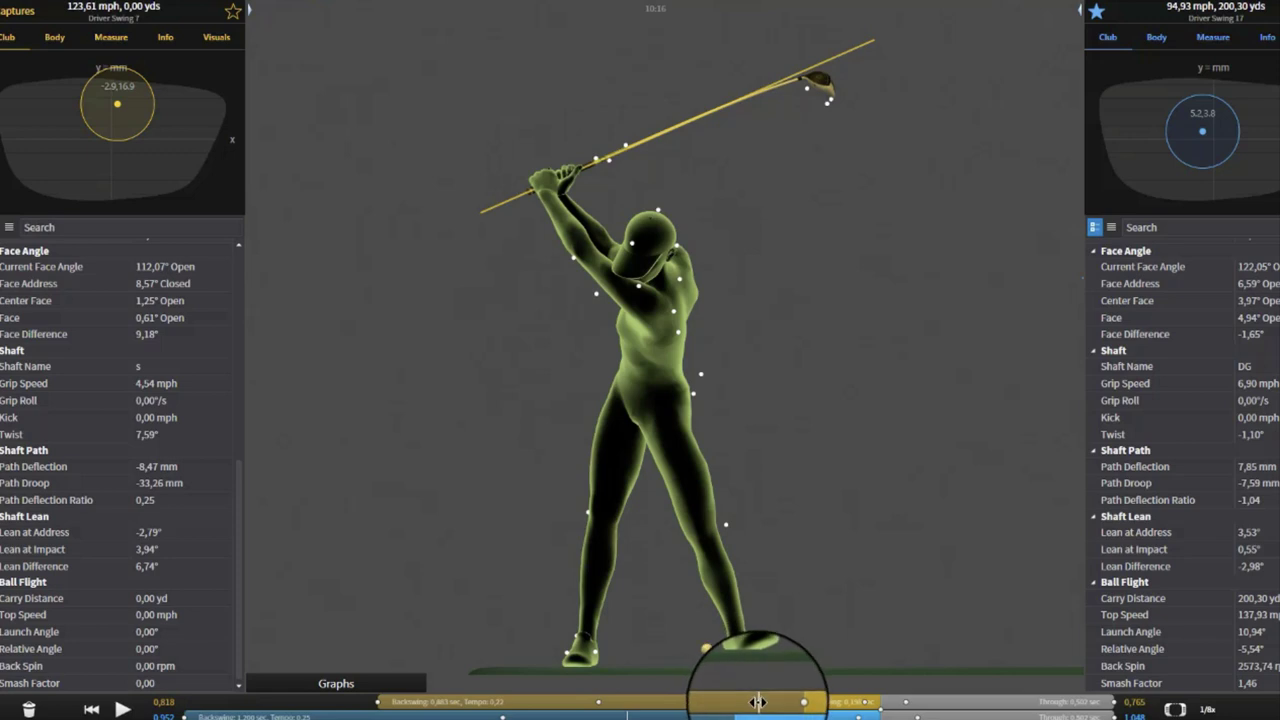
drag(760, 702, 843, 675)
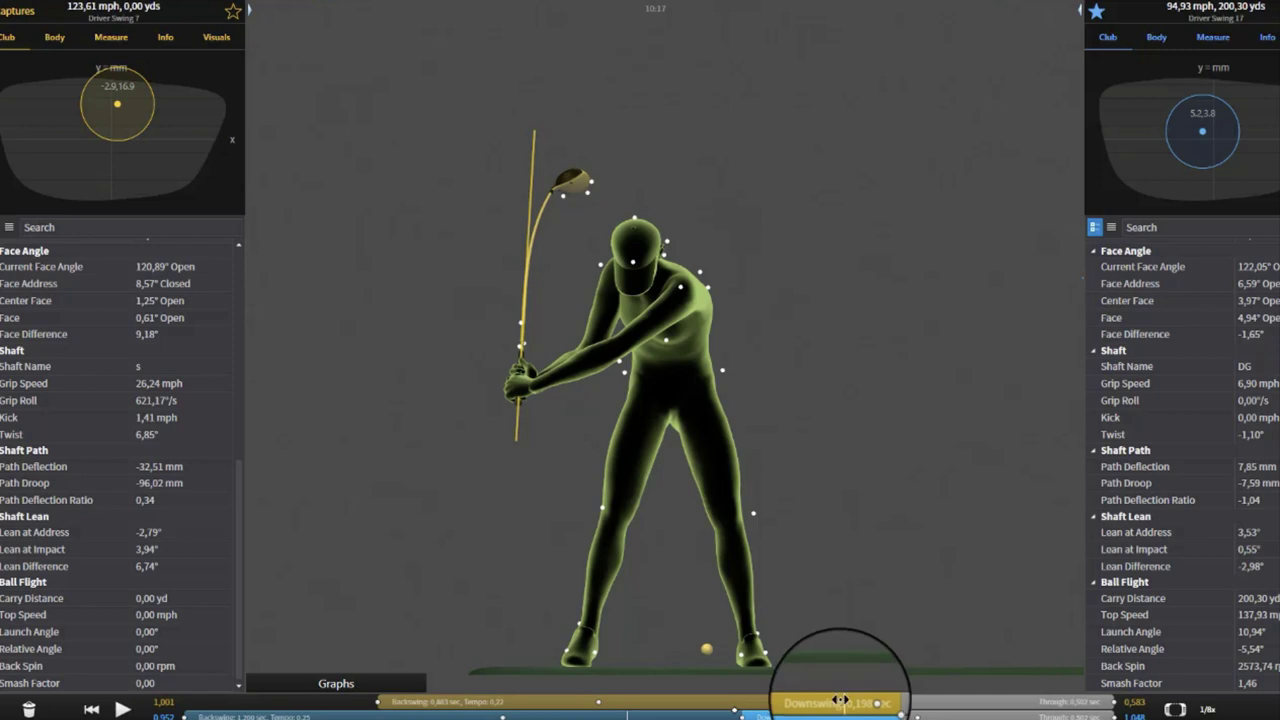
drag(840, 700, 877, 693)
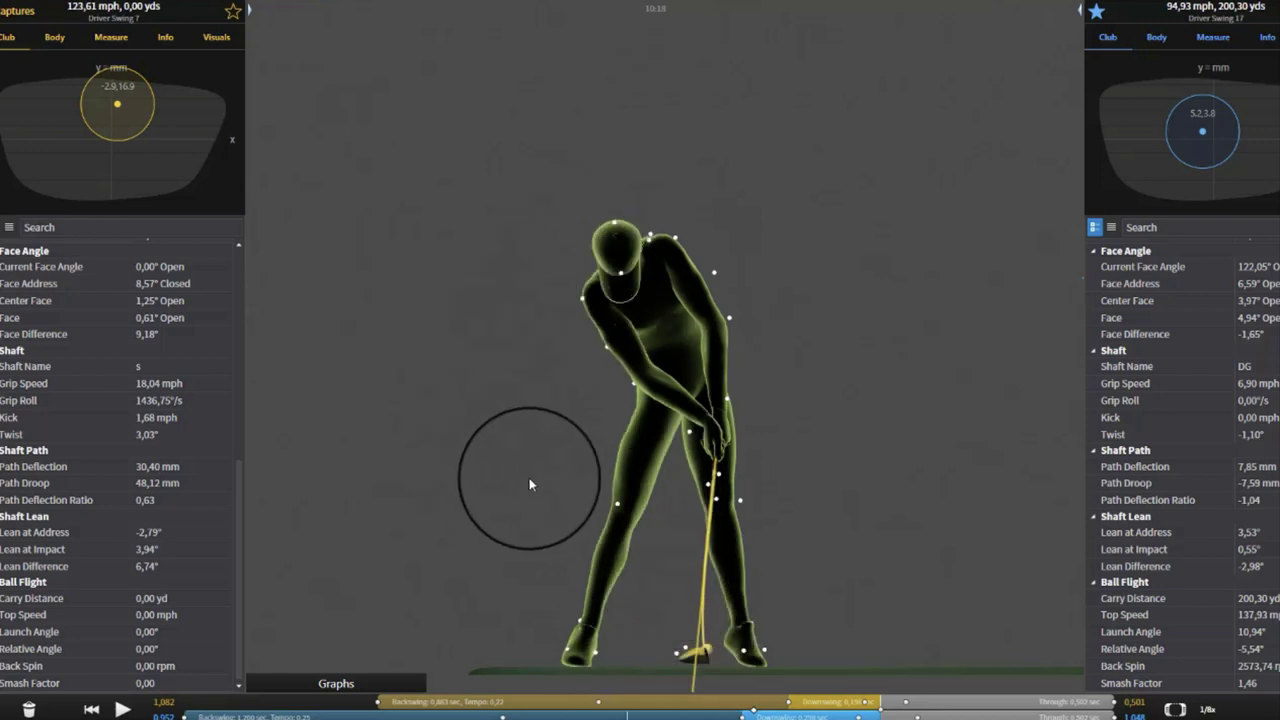
Bring up the Speed and Loft club data of Driver Swing 7 and compare the frames just before and at impact.
scroll(28, 505, up, 5)
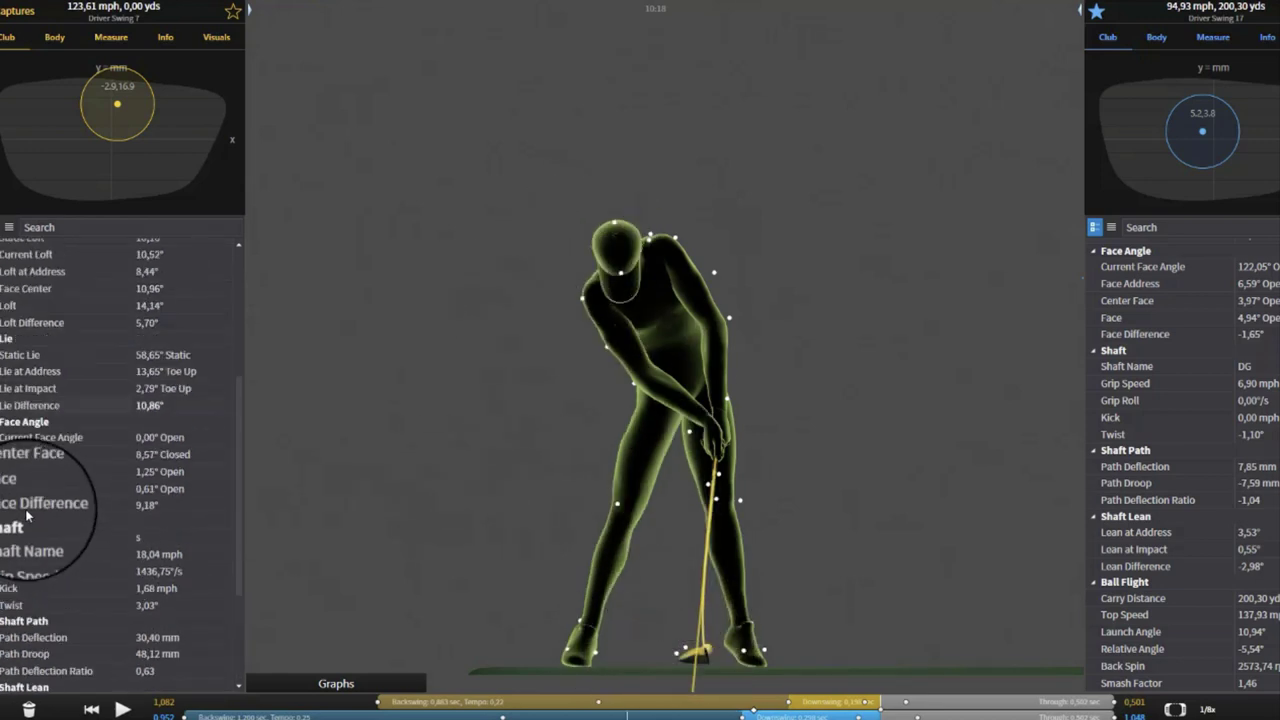
scroll(27, 514, up, 2)
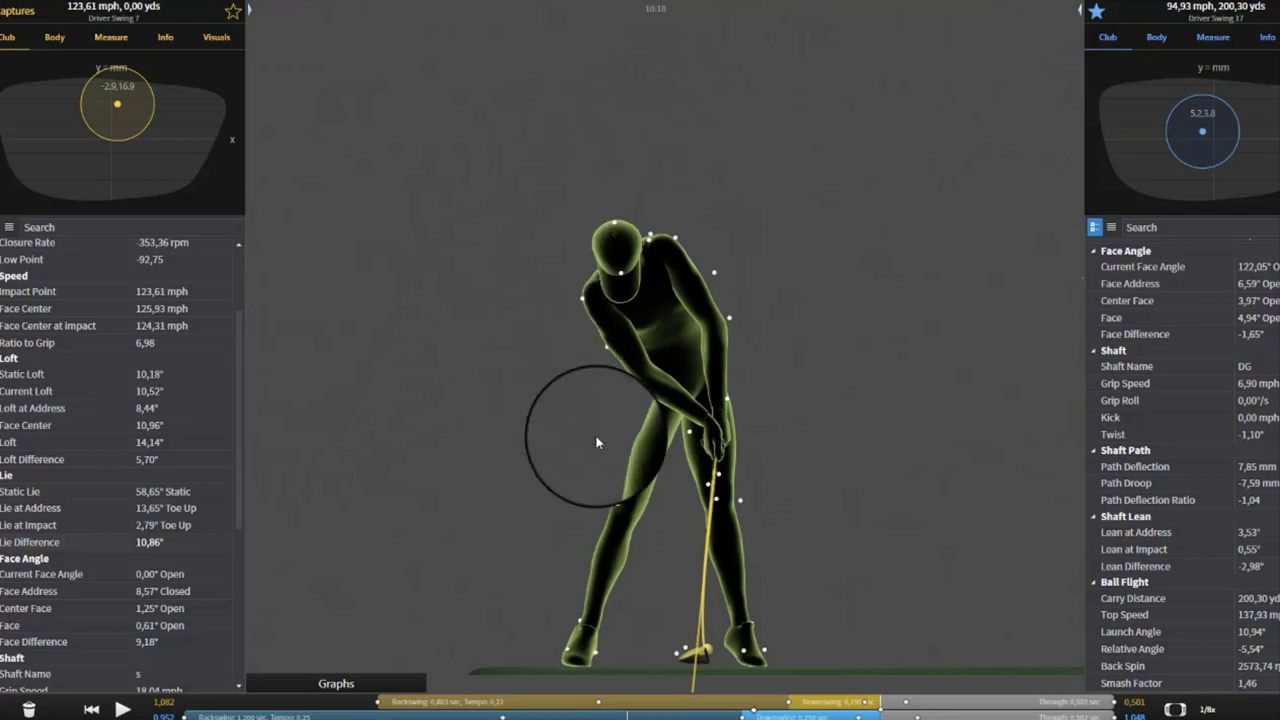
click(865, 703)
mouse_move(865, 703)
mouse_down()
mouse_move(757, 697)
mouse_move(879, 694)
mouse_up()
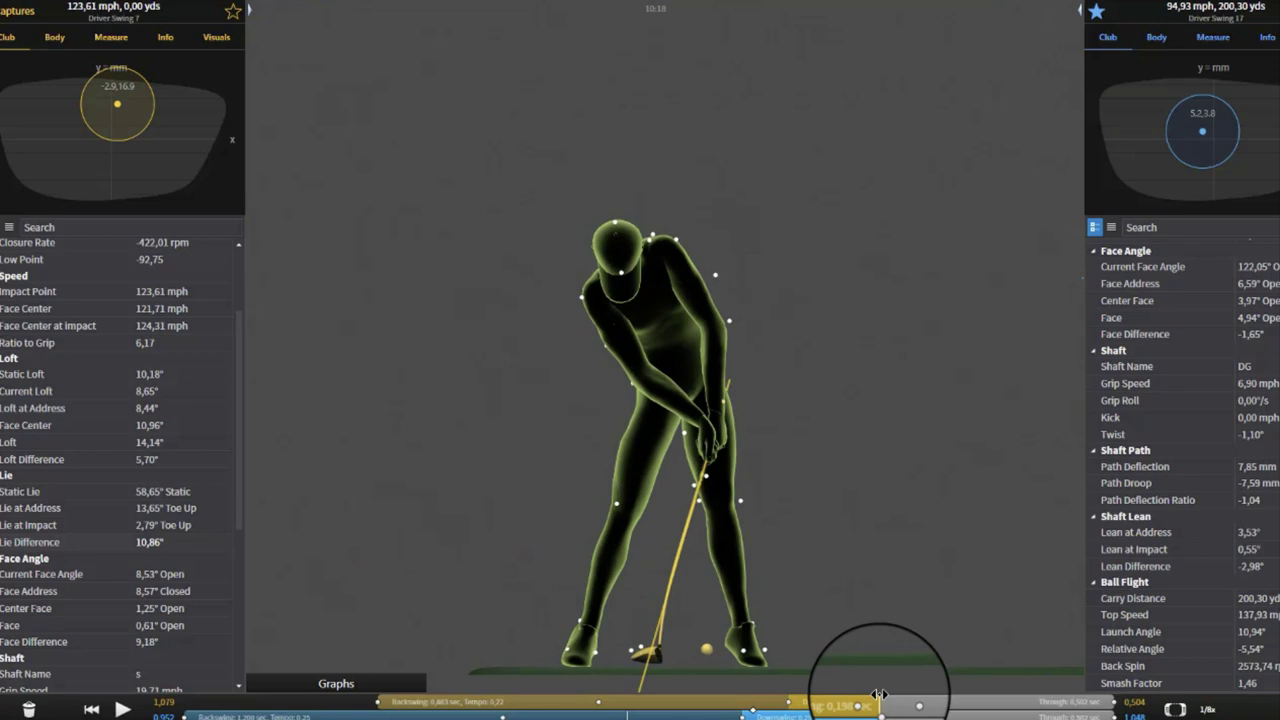
drag(879, 694, 880, 694)
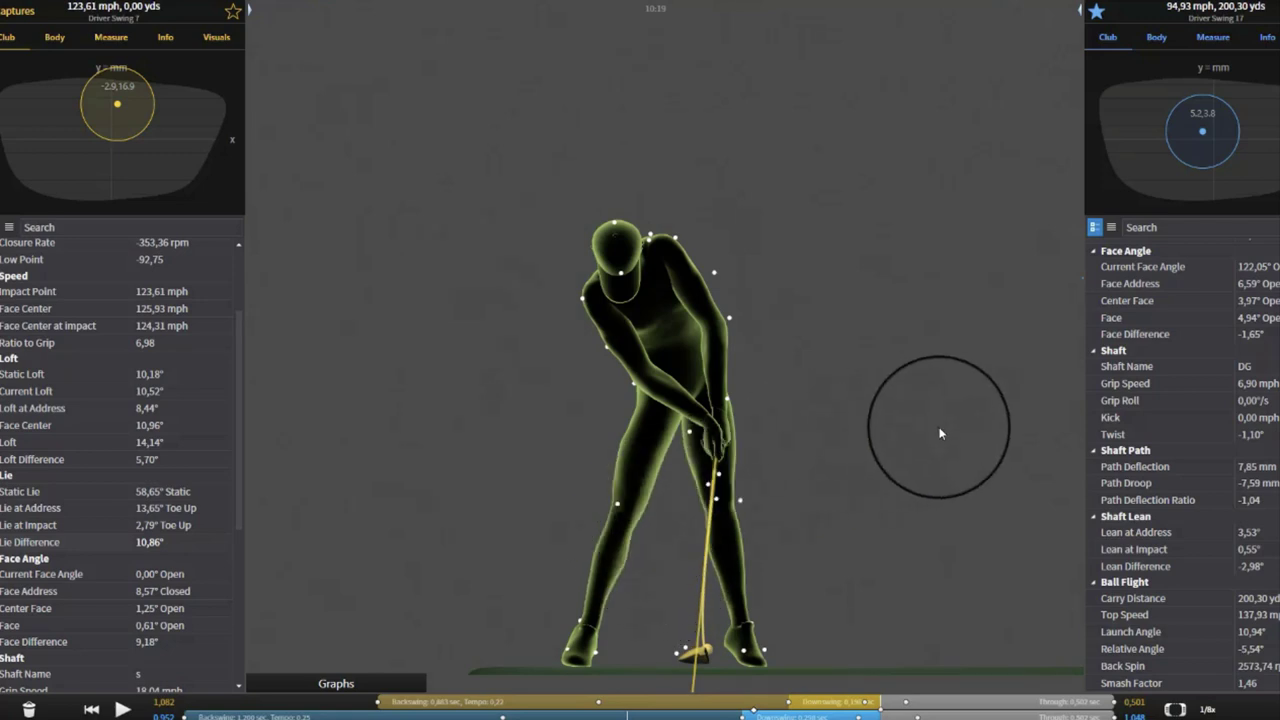
Center the red golfer and scrub Driver Swing 17 from the backswing through the top of the swing to impact.
drag(938, 425, 720, 397)
drag(866, 378, 574, 380)
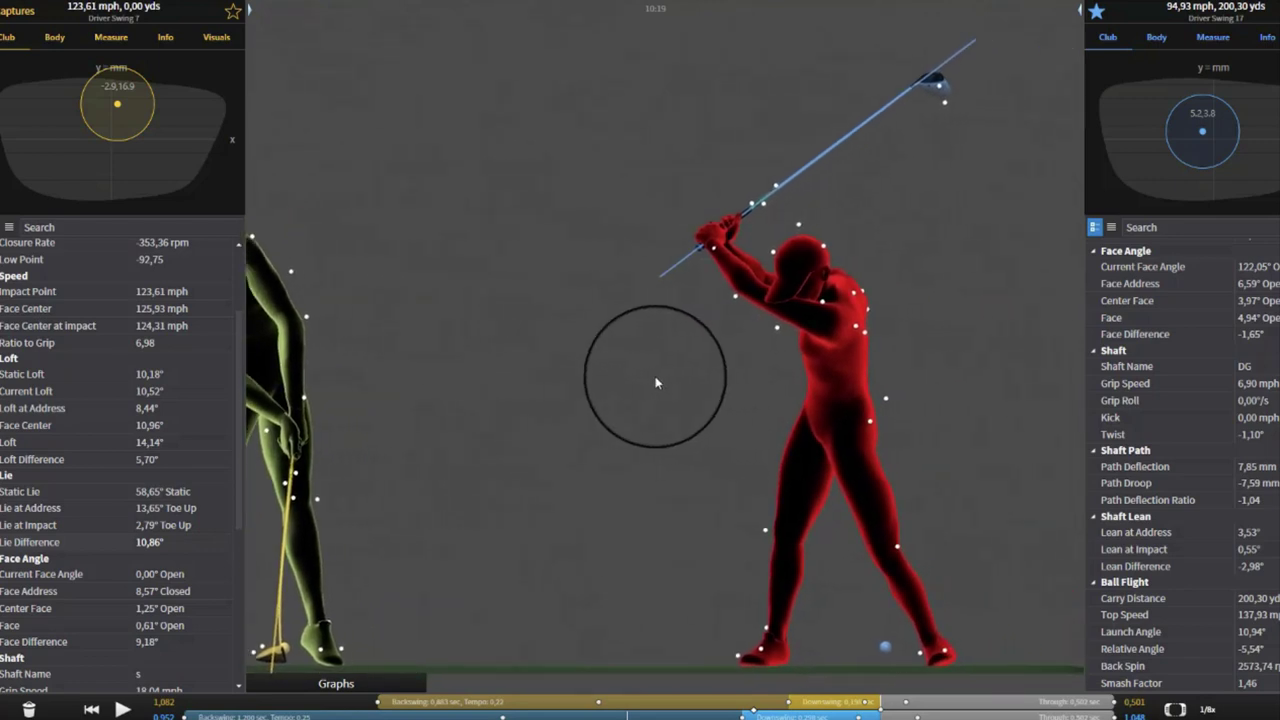
drag(936, 371, 787, 352)
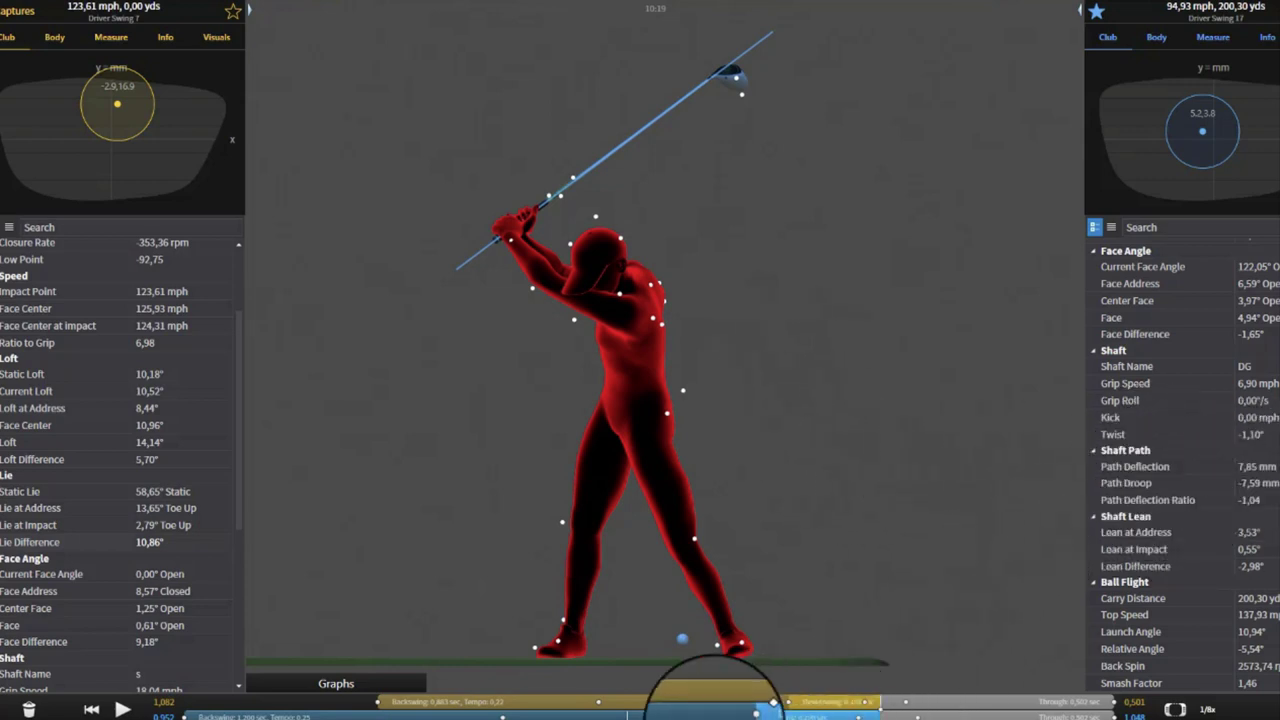
drag(627, 715, 706, 708)
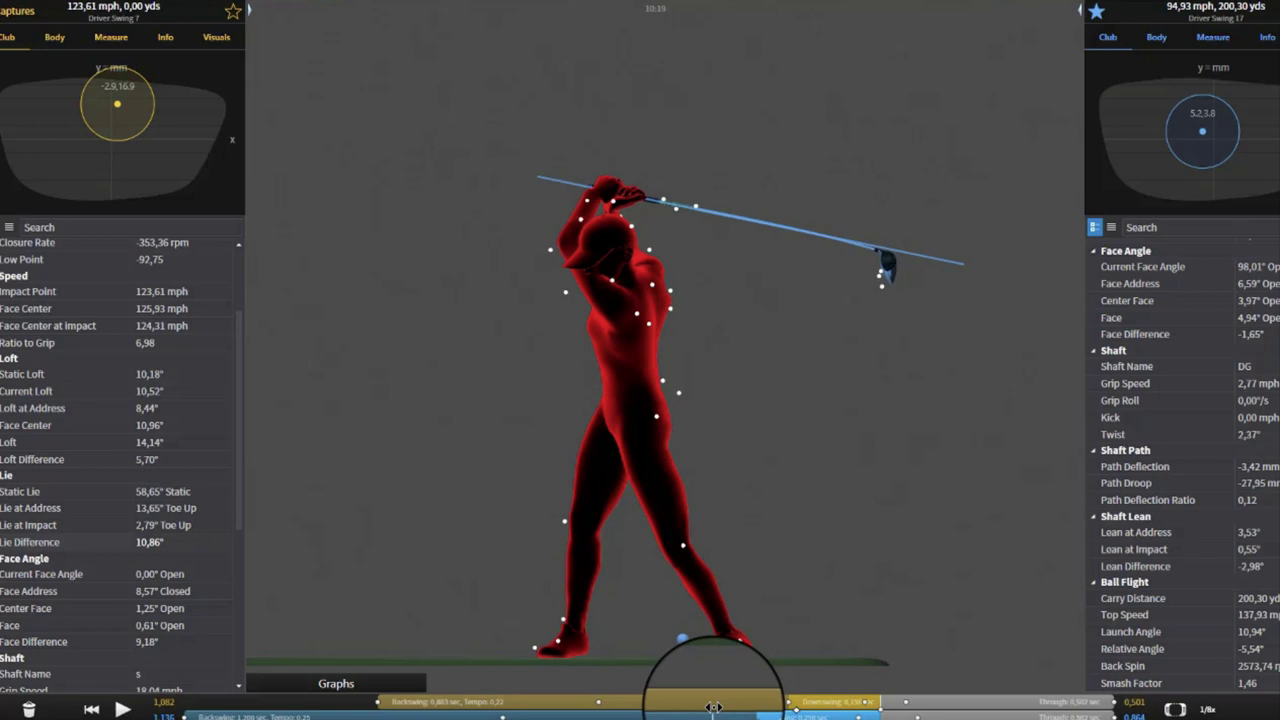
drag(716, 706, 719, 706)
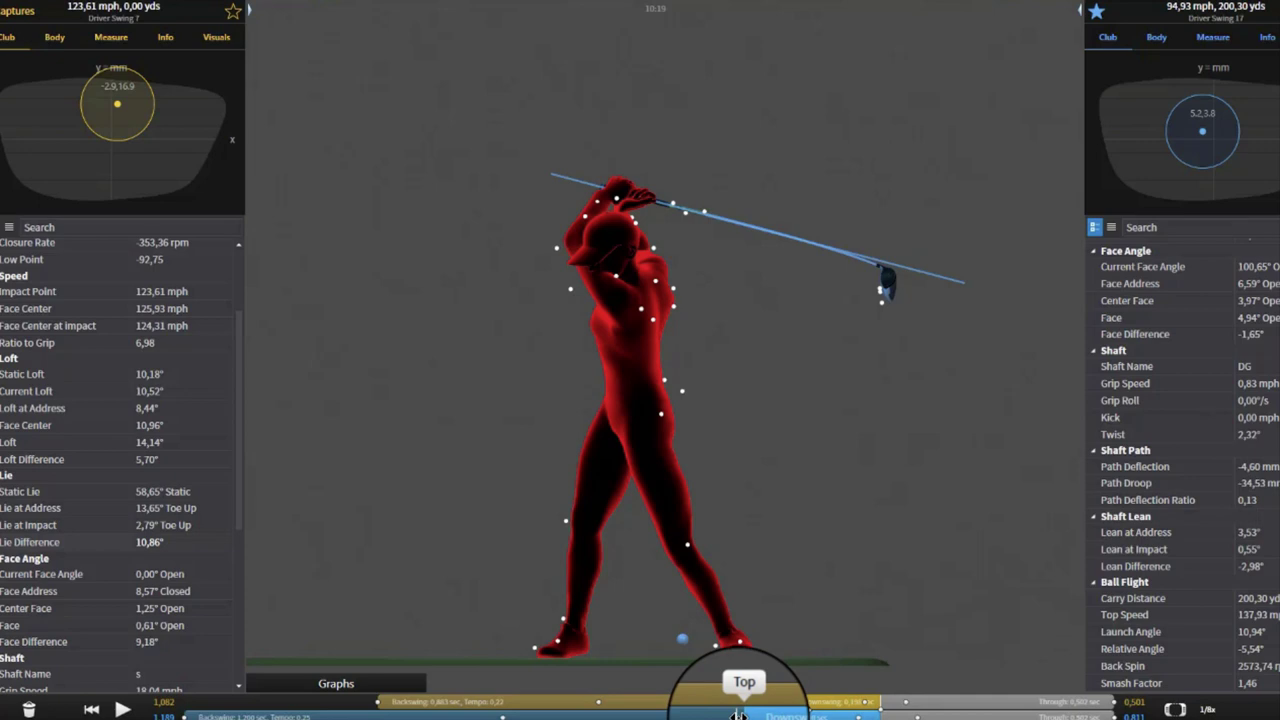
drag(741, 716, 840, 713)
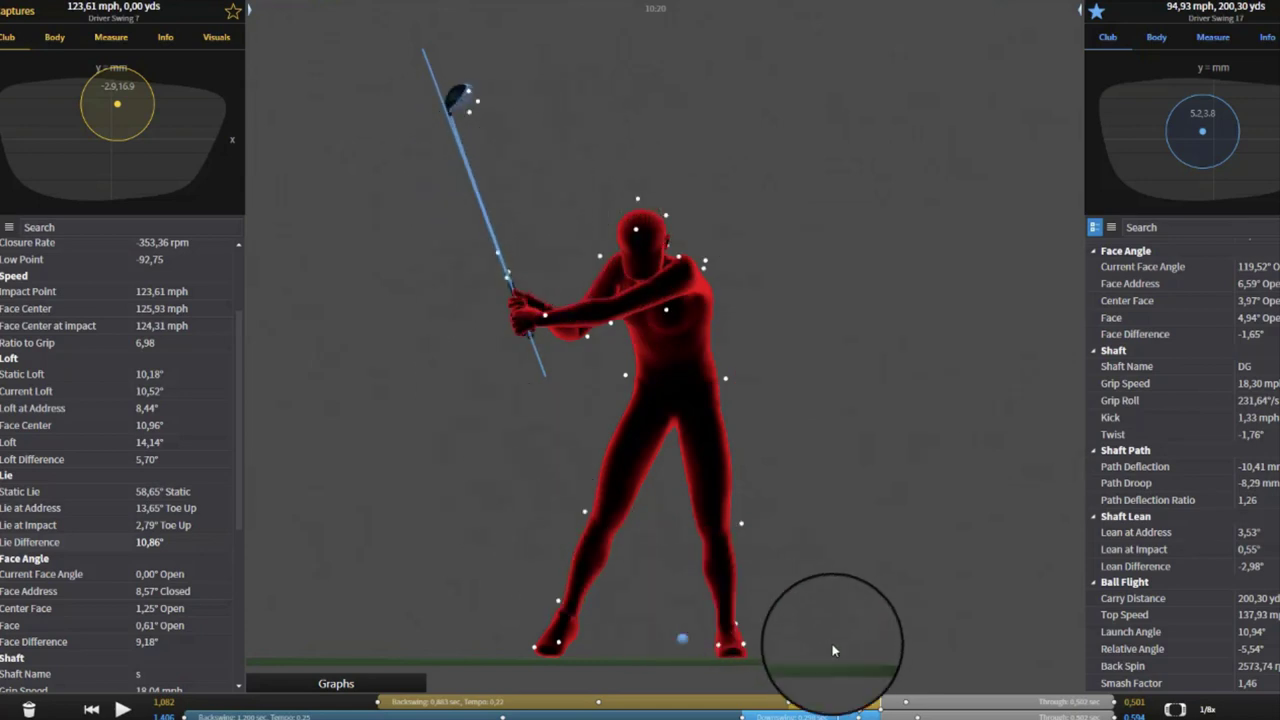
drag(842, 714, 886, 716)
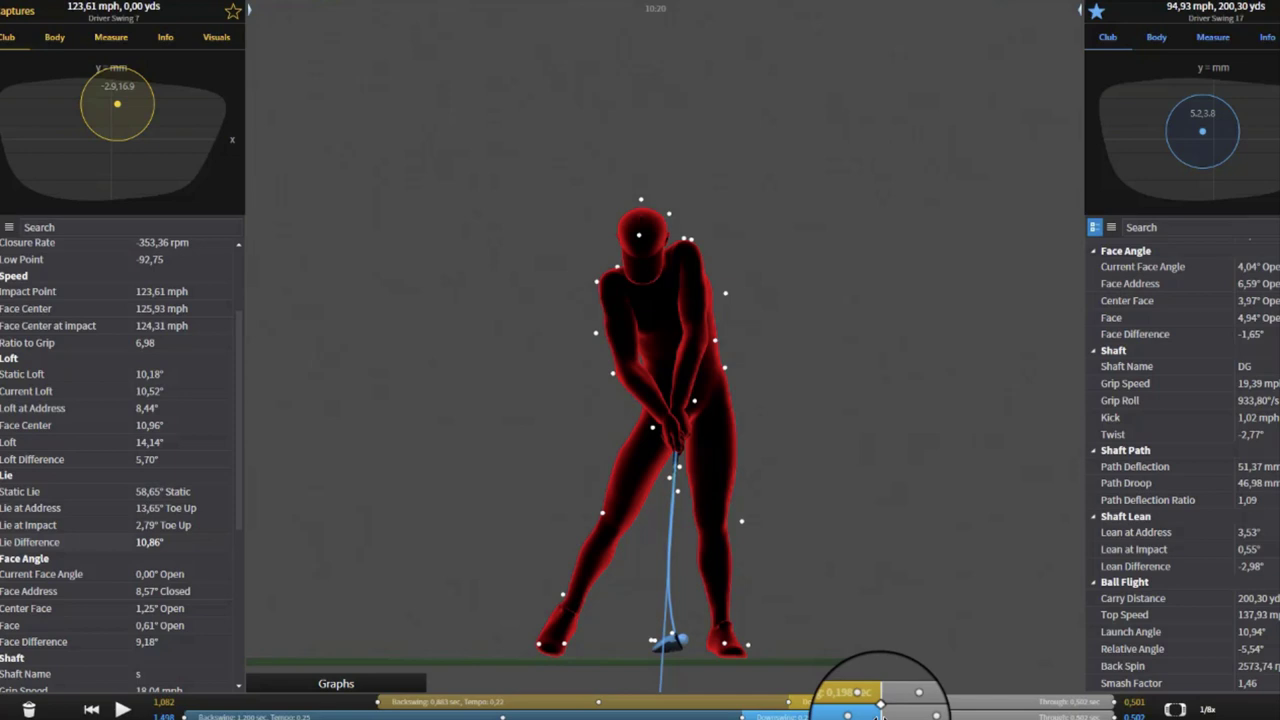
Return Driver Swing 17 to the early downswing and advance it to just before impact to examine the shaft bend.
drag(880, 708, 786, 708)
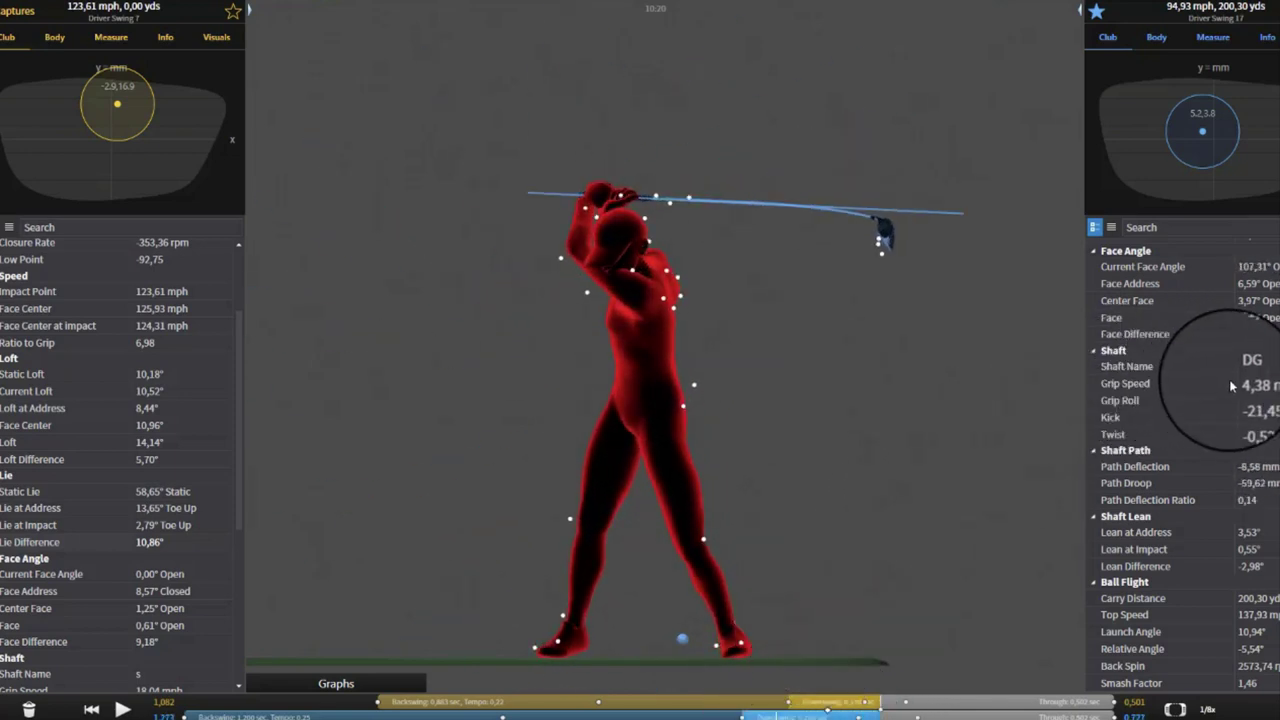
drag(773, 715, 861, 708)
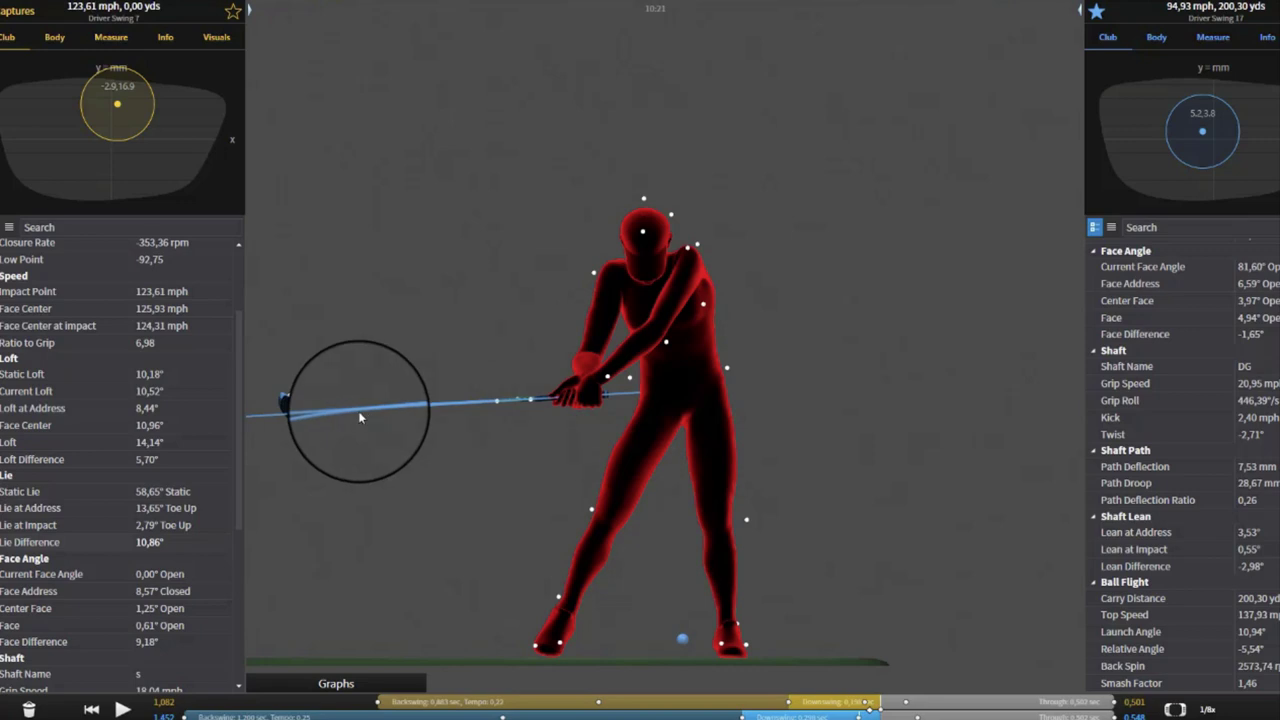
click(866, 710)
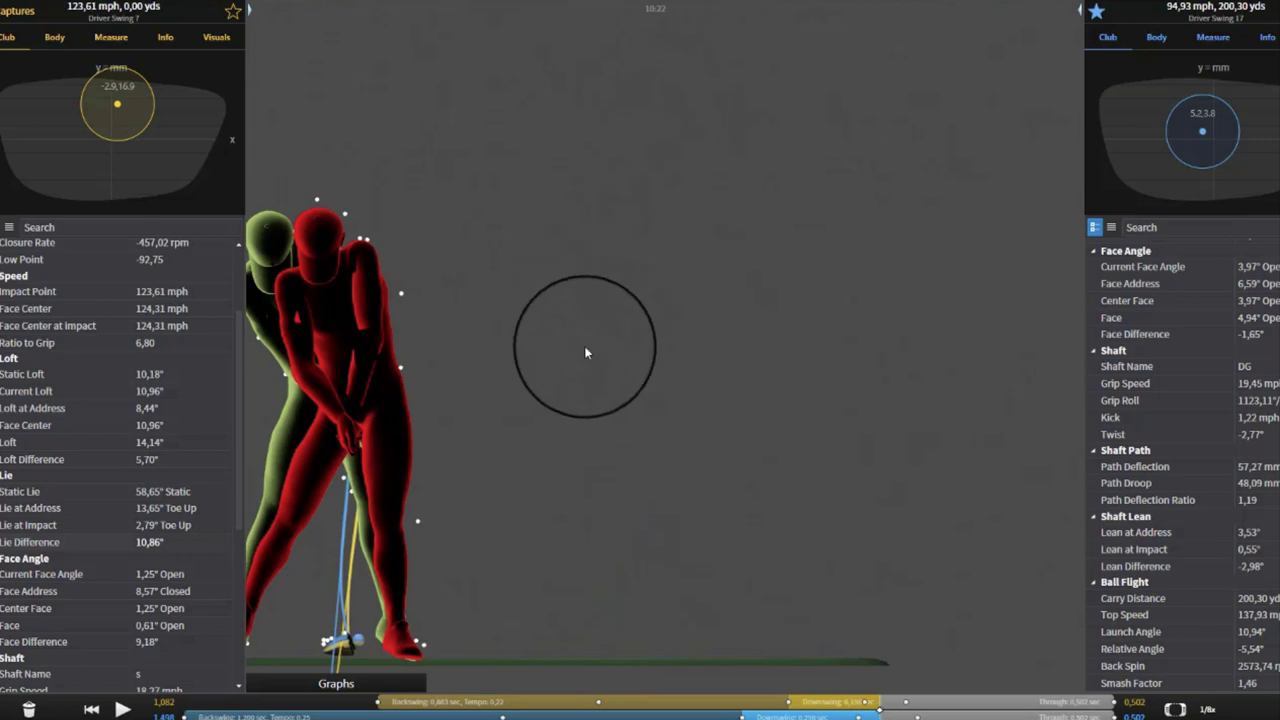
Center the two overlaid golfers and scrub both swings together from the late backswing into the downswing to compare shaft bend.
drag(622, 358, 944, 331)
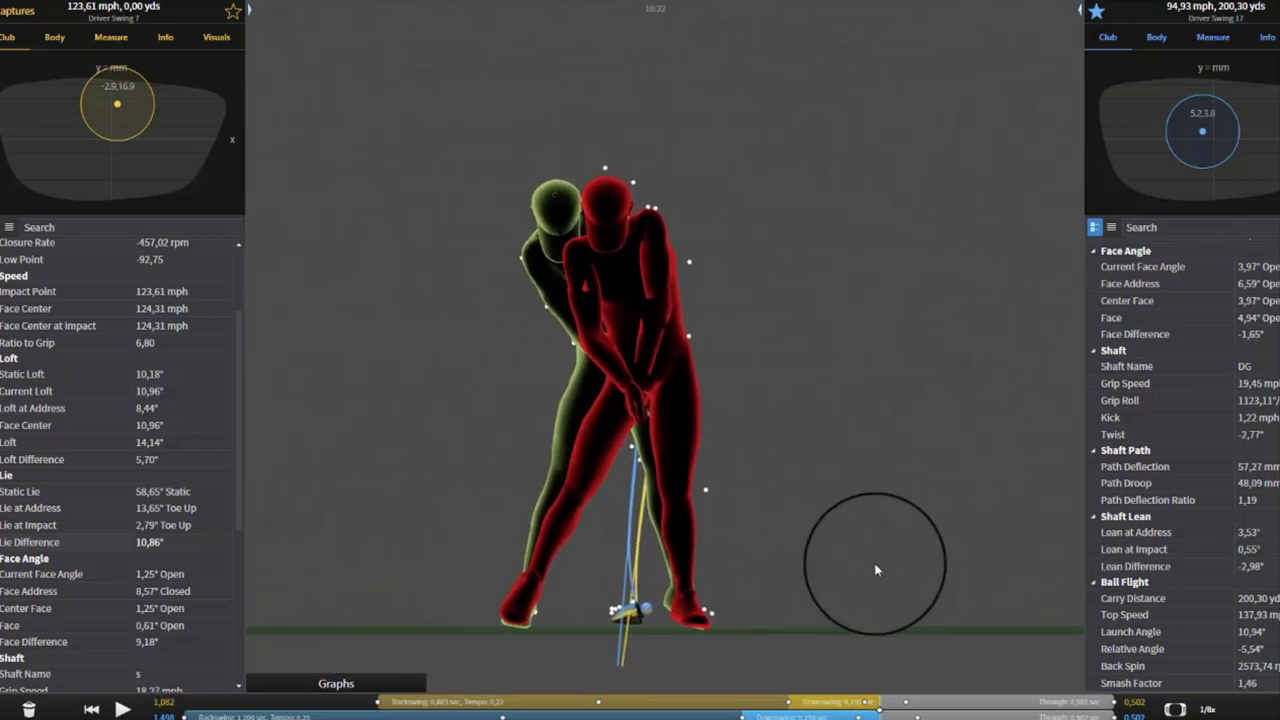
click(805, 702)
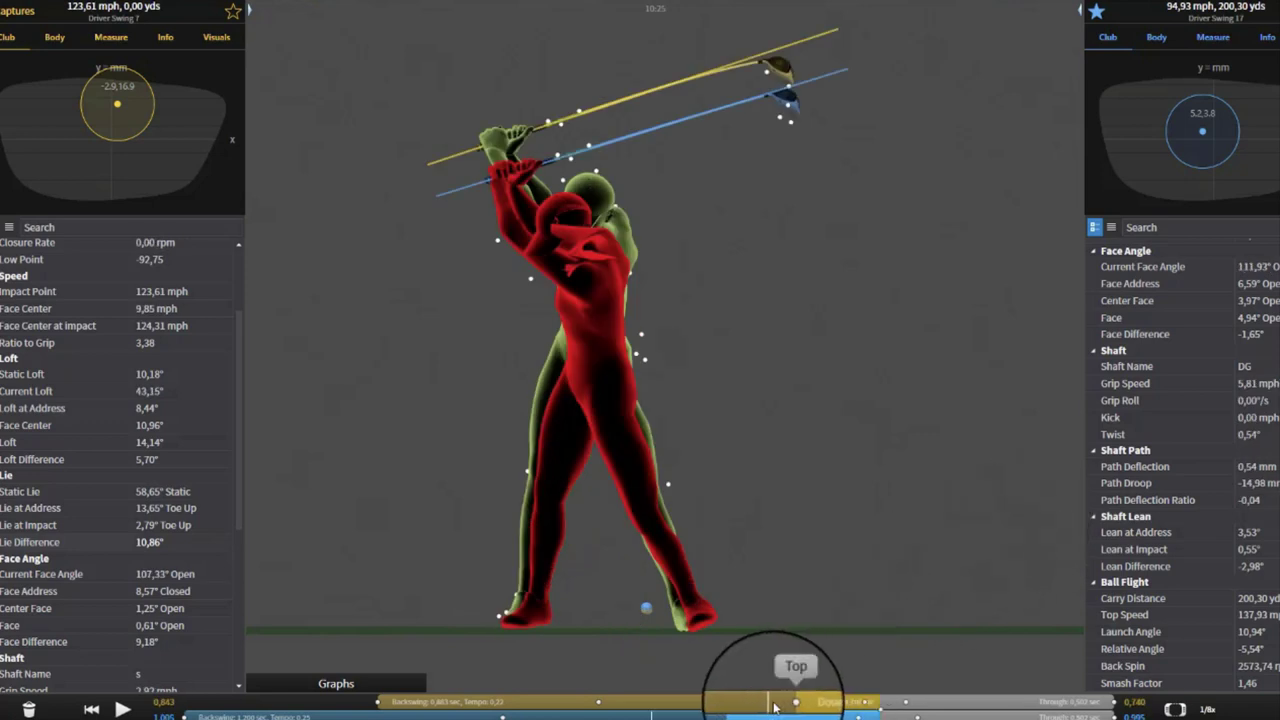
drag(770, 702, 860, 660)
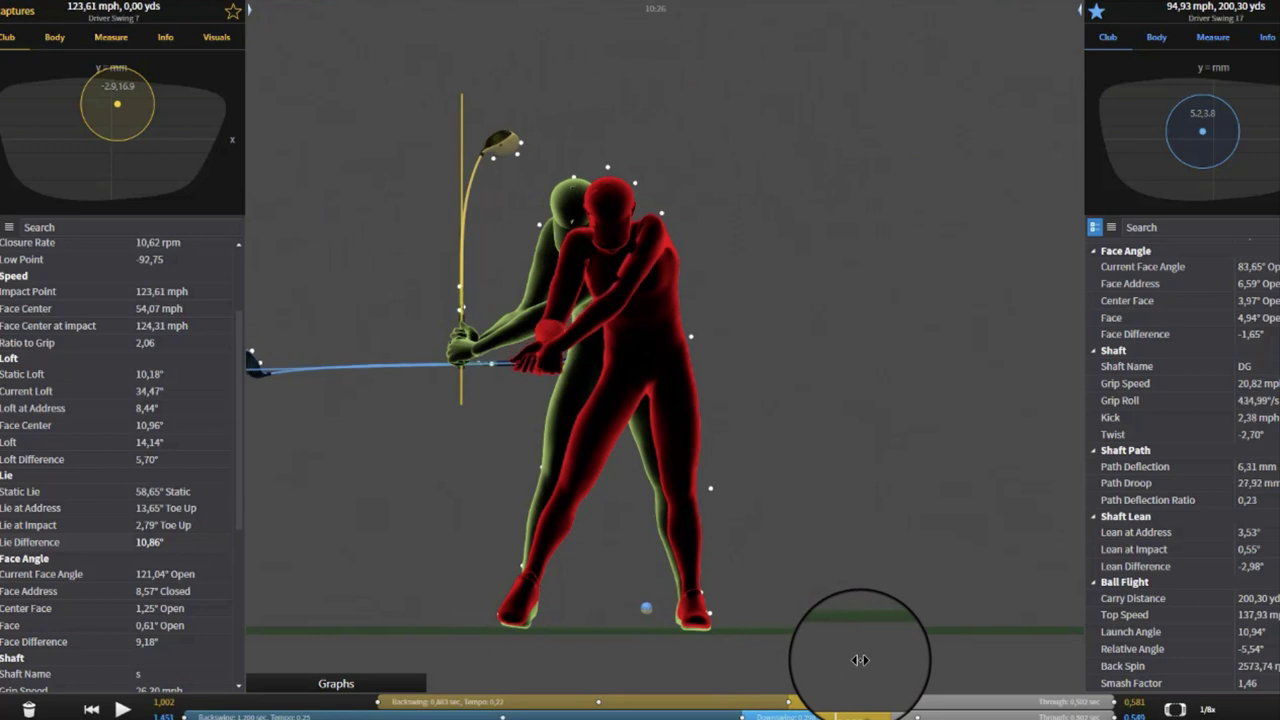
Recenter the overlaid golfers and bring up the Speed and Loft club data of Driver Swing 17 for comparison.
drag(924, 326, 983, 319)
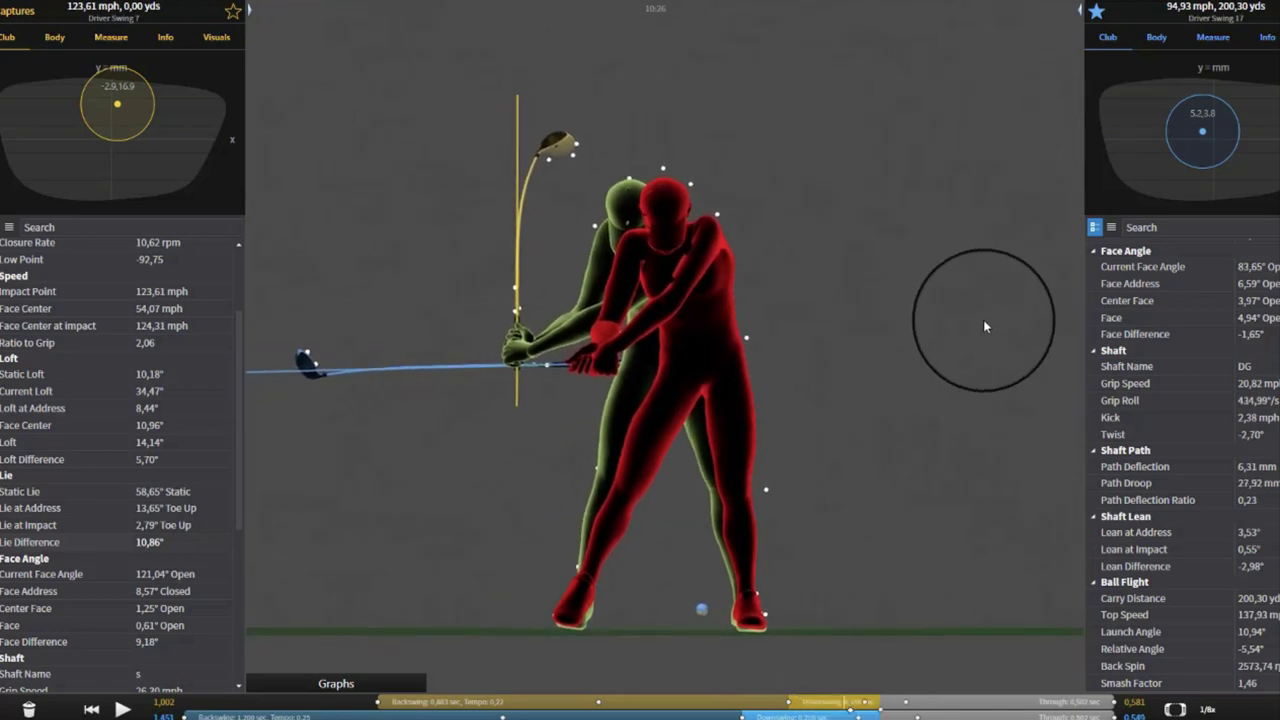
mouse_move(779, 343)
mouse_down()
mouse_move(690, 240)
mouse_move(600, 391)
mouse_move(625, 259)
mouse_move(551, 267)
mouse_move(443, 374)
mouse_move(580, 335)
mouse_move(703, 234)
mouse_move(697, 292)
mouse_up()
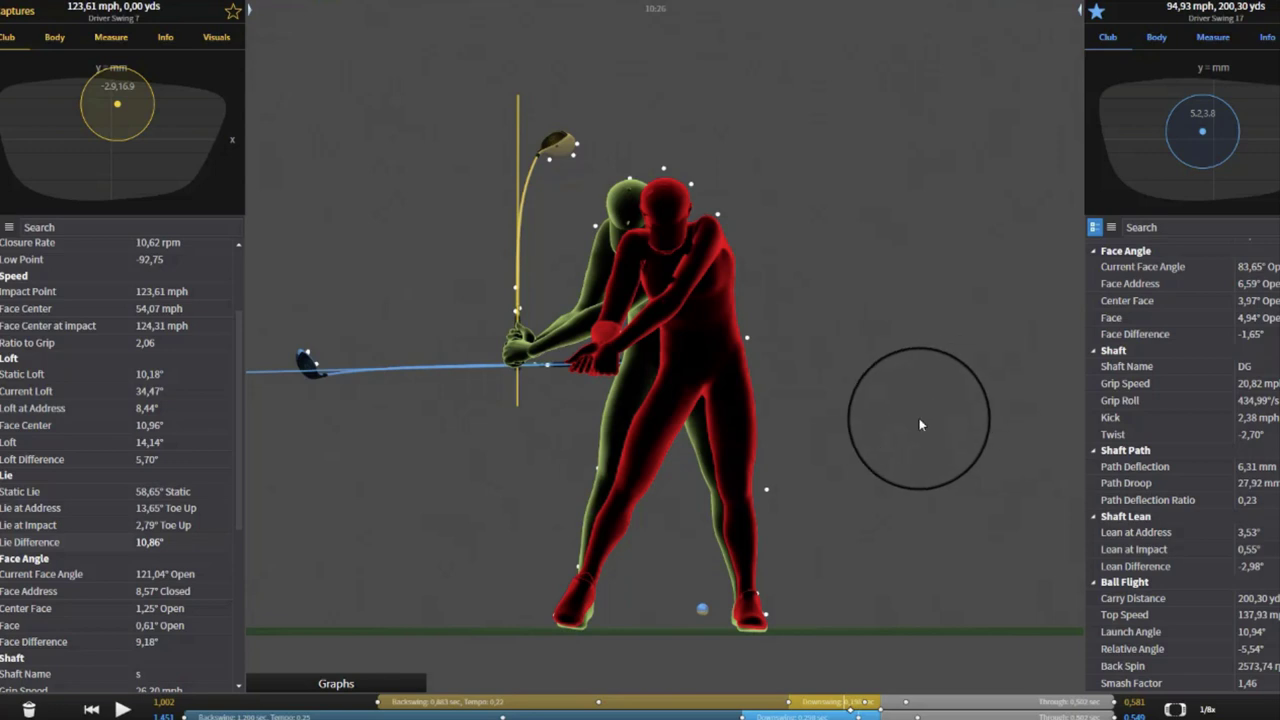
scroll(1271, 429, up, 2)
scroll(1271, 429, up, 5)
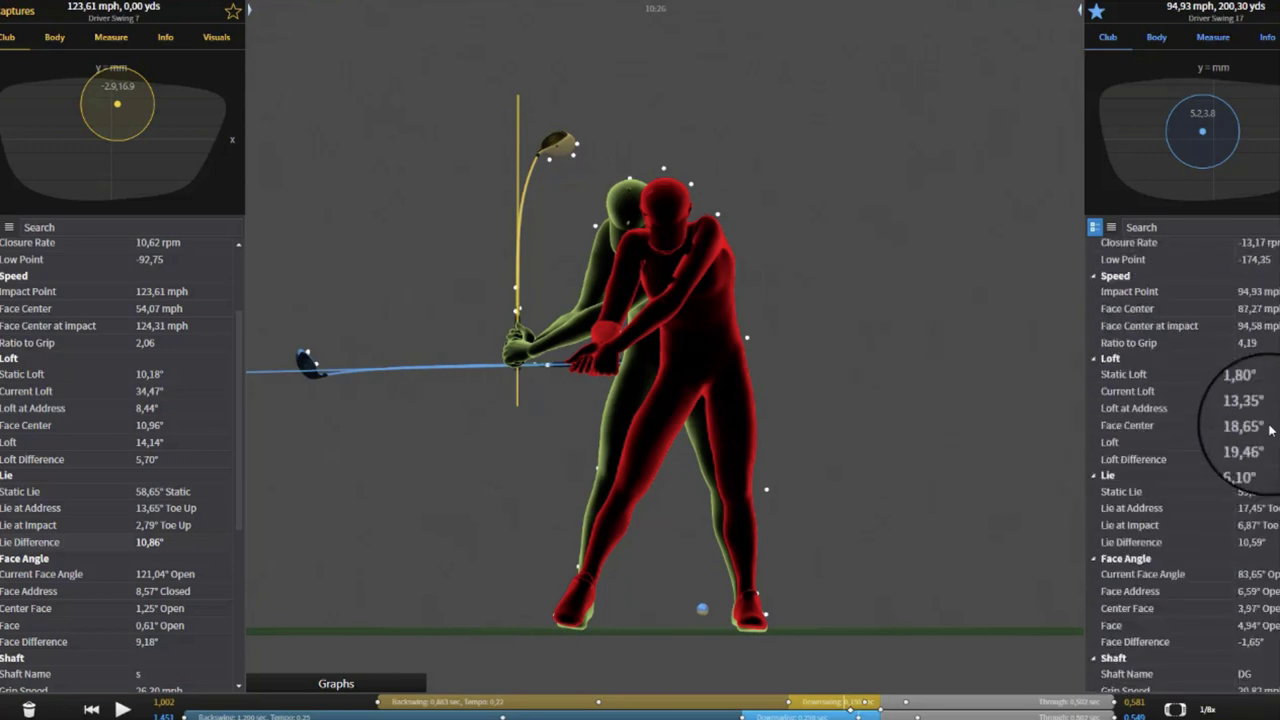